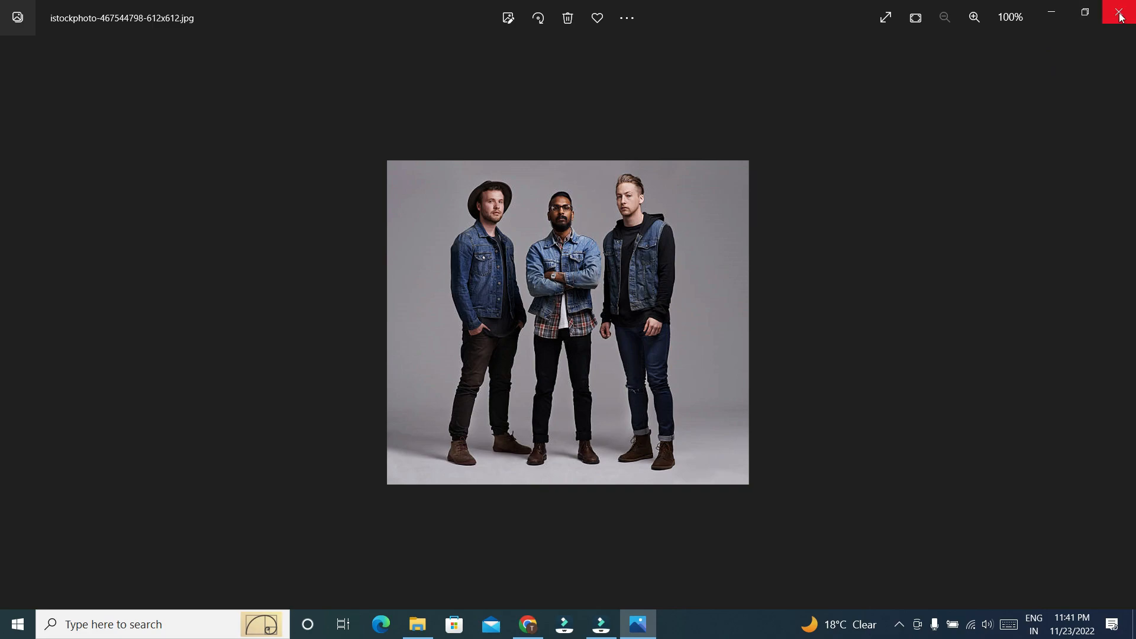
Close the photo viewer, switch to the browser and look over the Cleanup.pictures start page with its upload area.
{"action": "left_click", "coordinate": [1120, 17]}
{"action": "key", "text": "alt+Tab"}
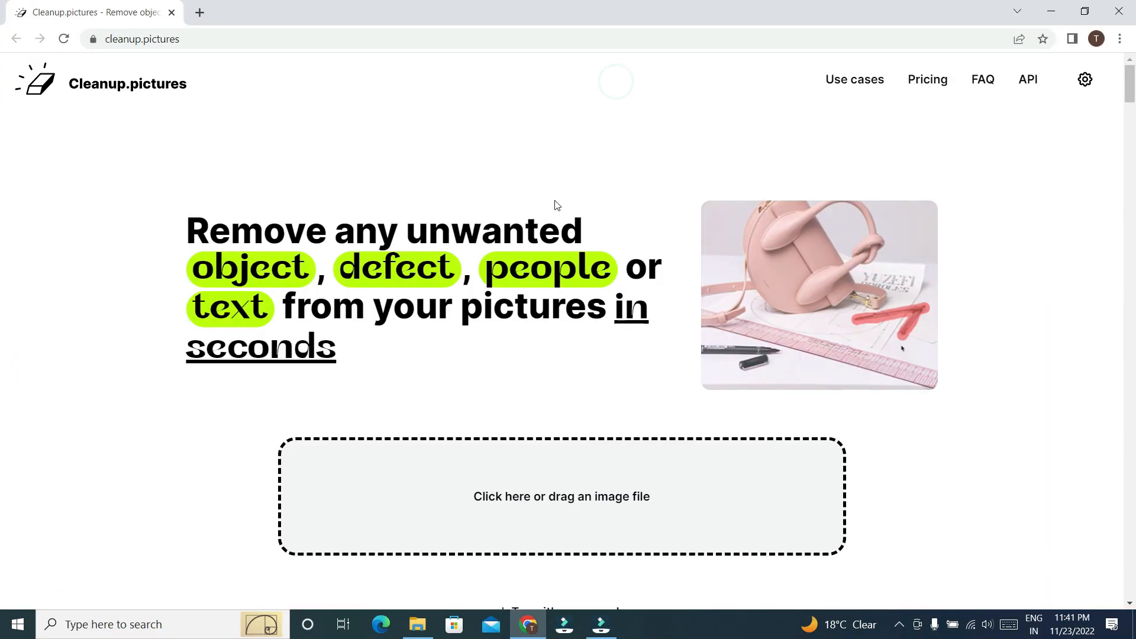
{"action": "scroll", "coordinate": [569, 446], "scroll_direction": "down", "scroll_amount": 1}
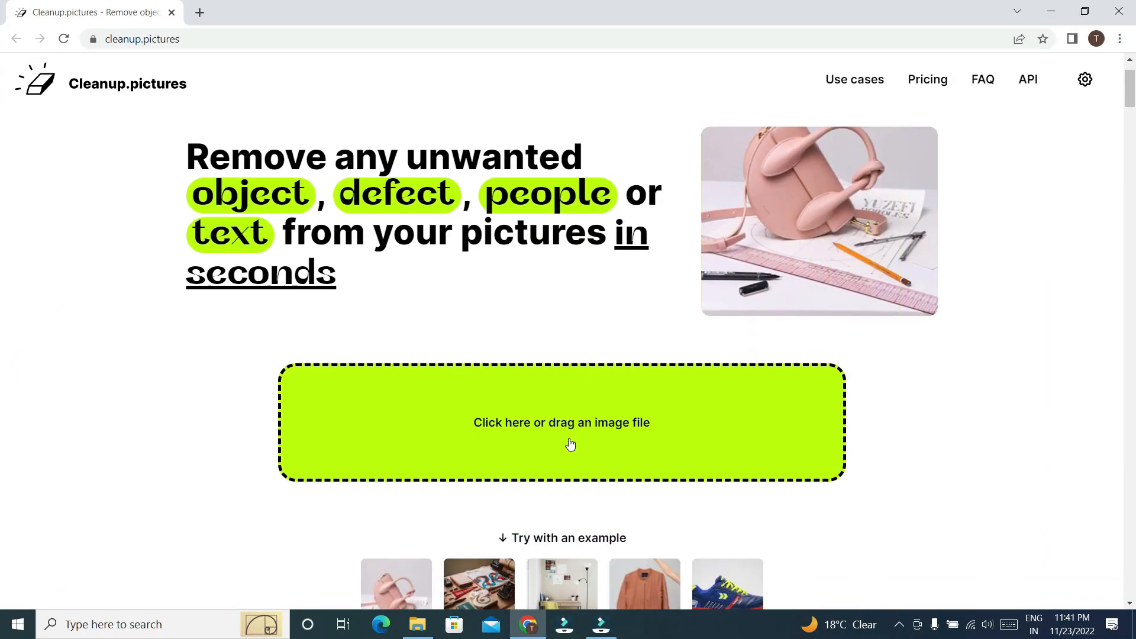
{"action": "scroll", "coordinate": [621, 342], "scroll_direction": "up", "scroll_amount": 1}
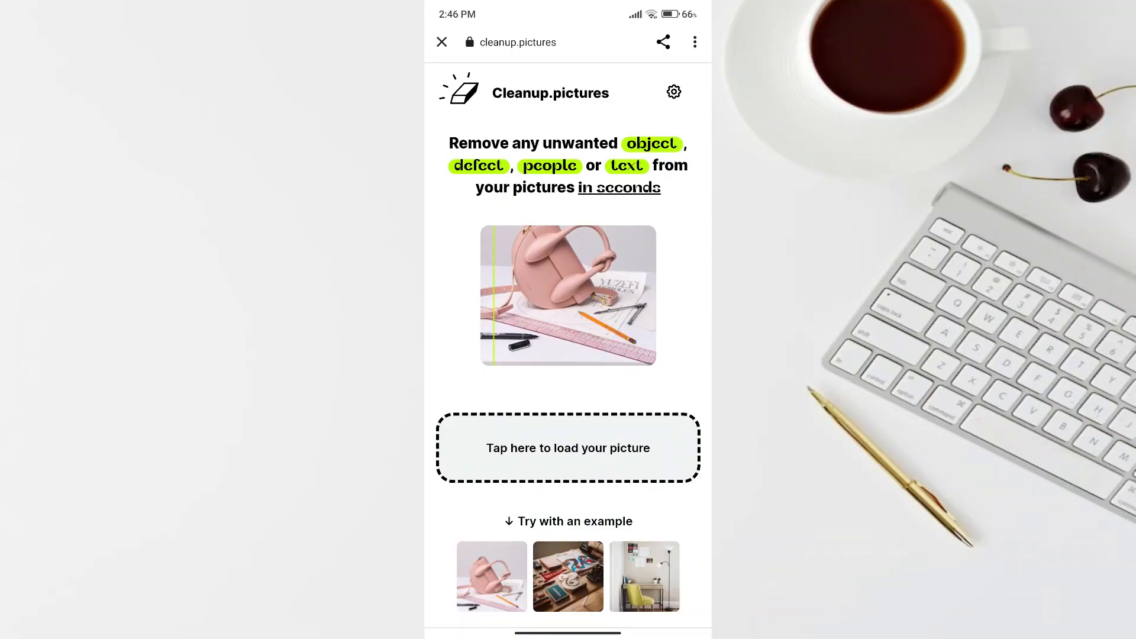
{"action": "scroll", "coordinate": [684, 378], "scroll_direction": "down", "scroll_amount": 10}
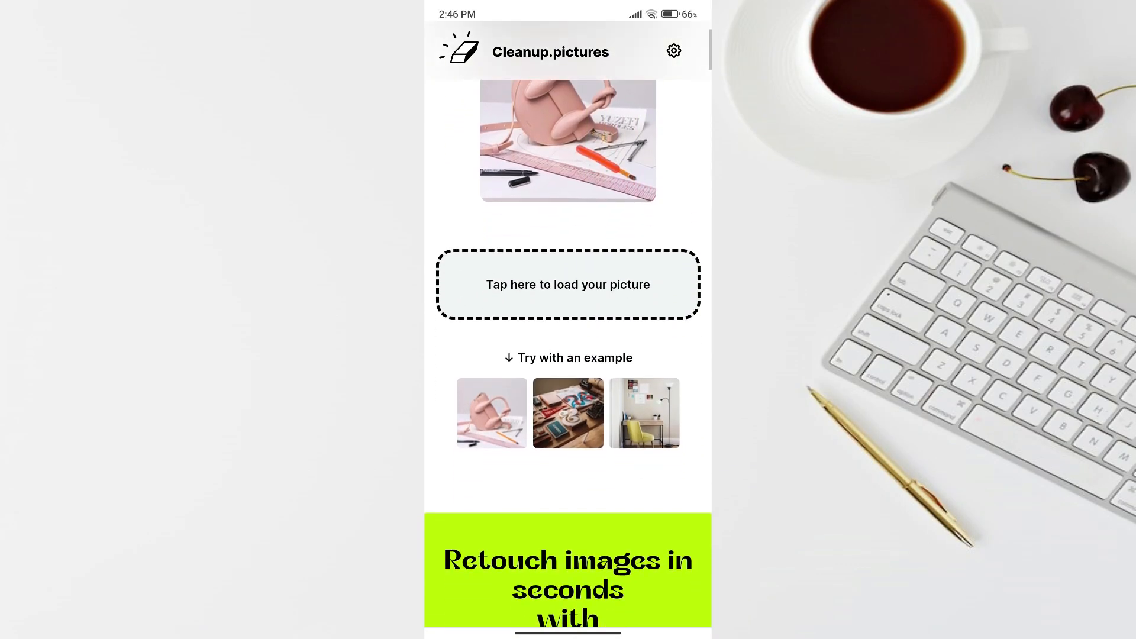
{"action": "scroll", "coordinate": [568, 349], "scroll_direction": "up", "scroll_amount": 10}
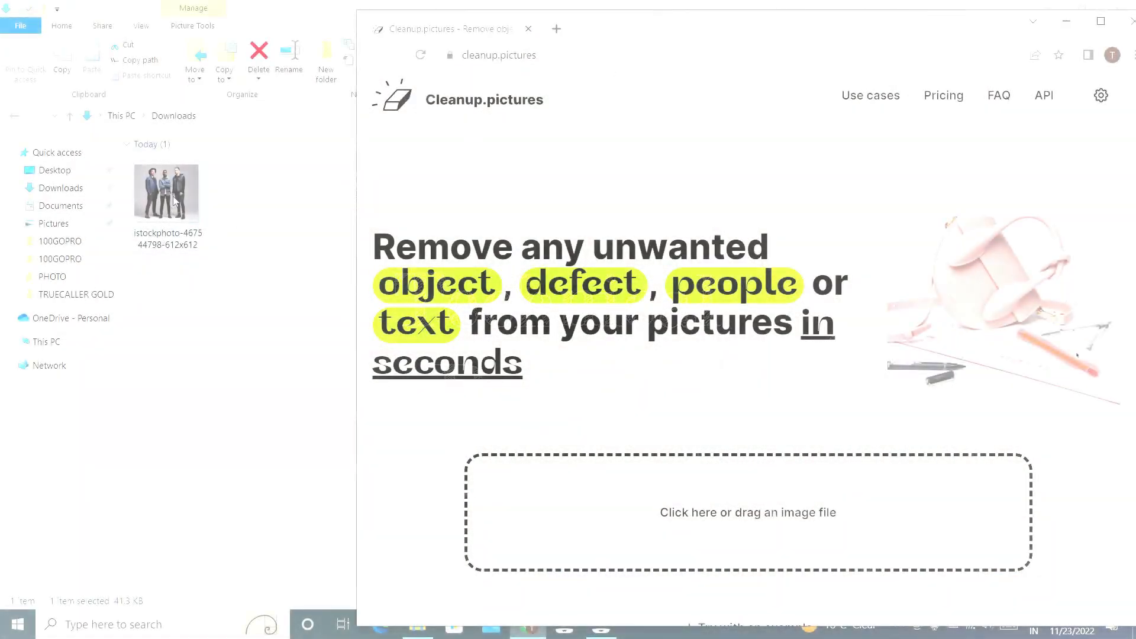
{"action": "mouse_move", "coordinate": [174, 201]}
{"action": "left_mouse_down"}
{"action": "mouse_move", "coordinate": [329, 273]}
{"action": "mouse_move", "coordinate": [647, 468]}
{"action": "left_mouse_up"}
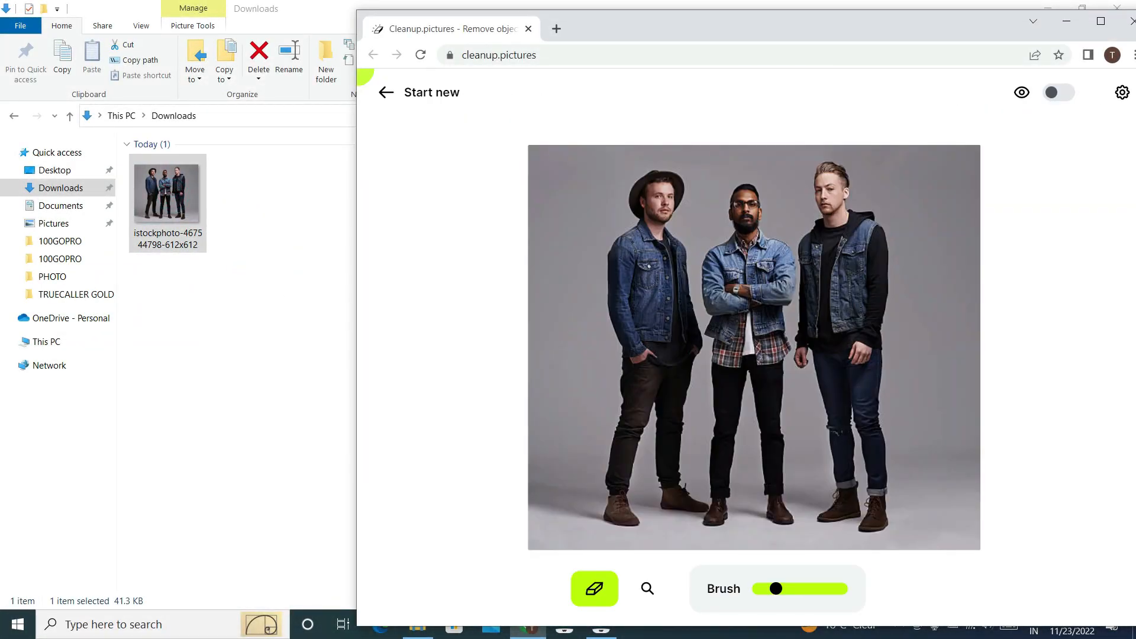
{"action": "double_click", "coordinate": [723, 32]}
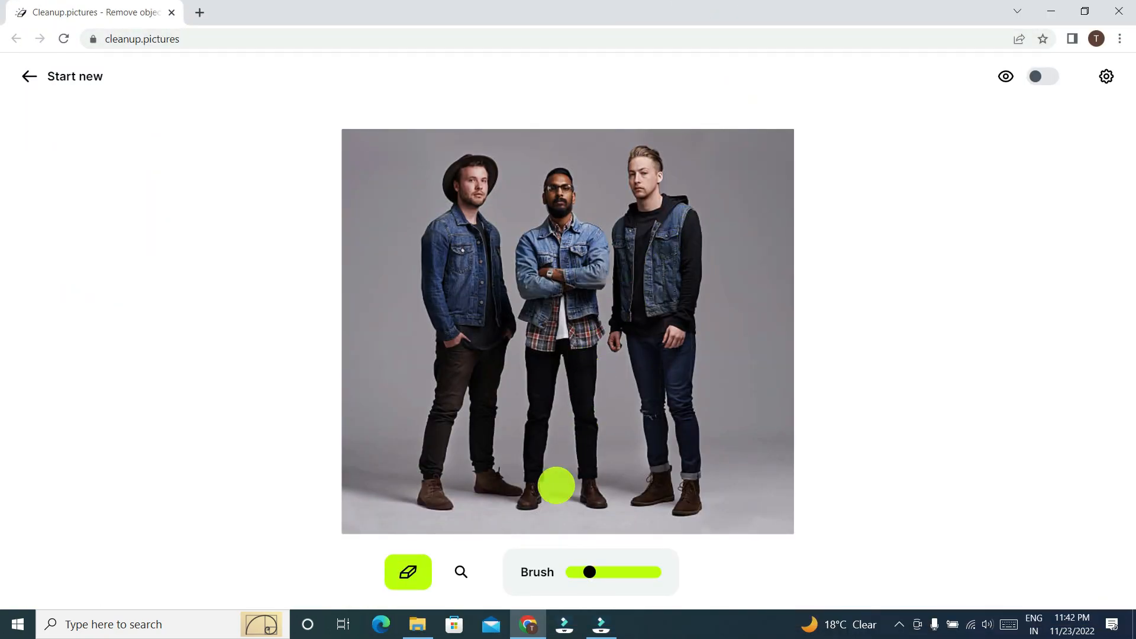
{"action": "left_click", "coordinate": [471, 583]}
{"action": "mouse_move", "coordinate": [573, 574]}
{"action": "left_mouse_down"}
{"action": "mouse_move", "coordinate": [585, 576]}
{"action": "mouse_move", "coordinate": [574, 577]}
{"action": "left_mouse_up"}
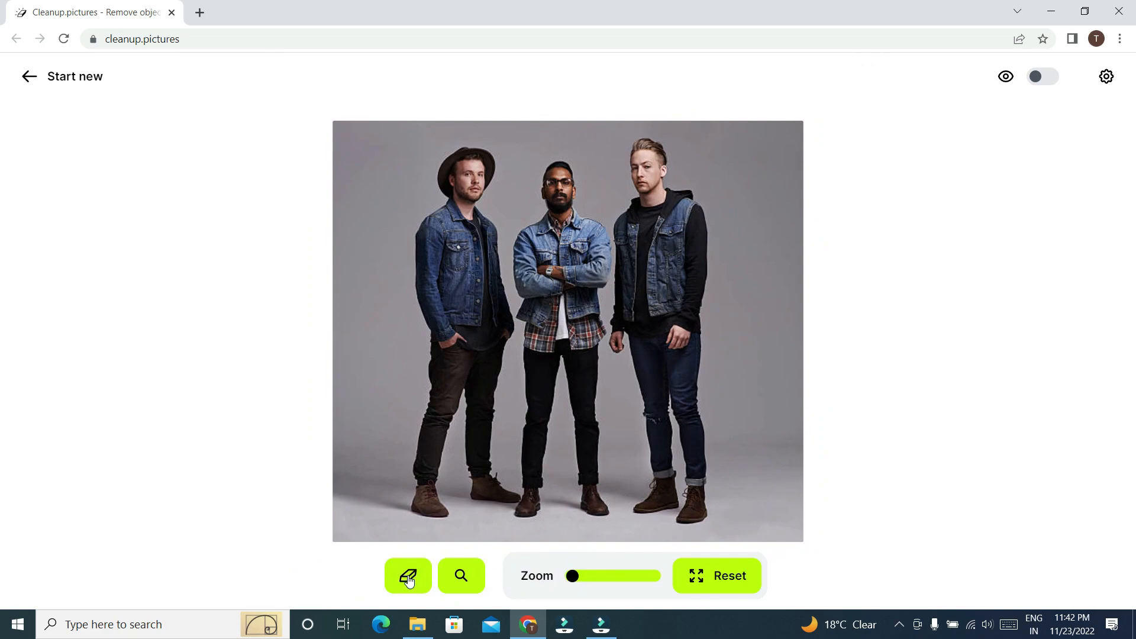
{"action": "left_click", "coordinate": [409, 580]}
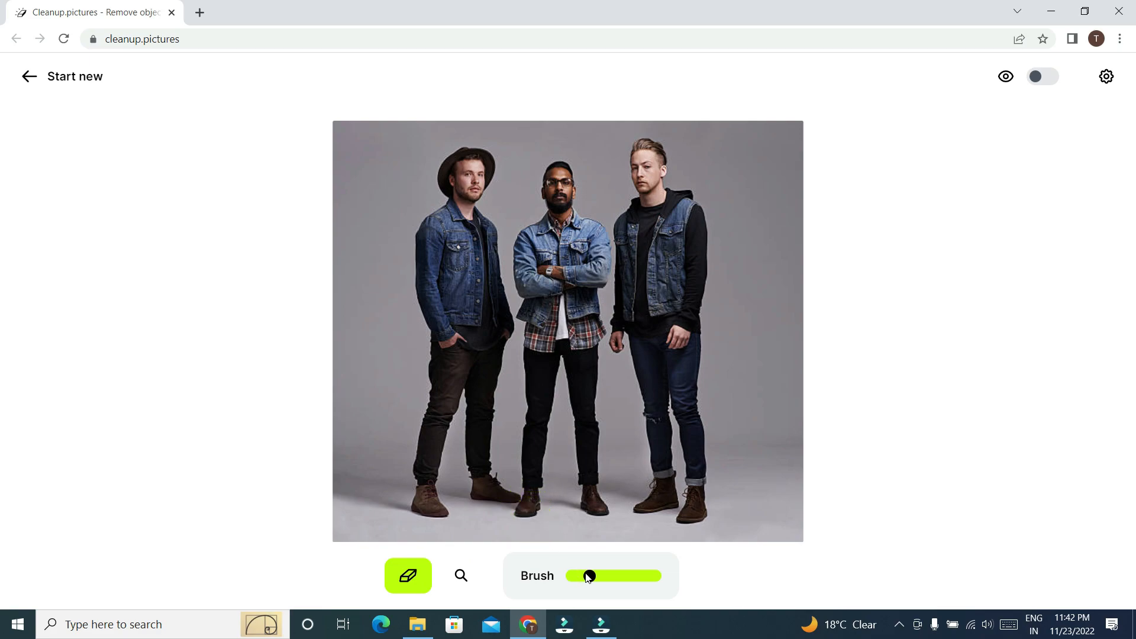
Reduce the eraser's brush size and paint over the middle man and his leftover traces to remove him from the photo.
{"action": "left_click_drag", "start_coordinate": [590, 577], "coordinate": [581, 577]}
{"action": "mouse_move", "coordinate": [529, 509]}
{"action": "left_mouse_down"}
{"action": "mouse_move", "coordinate": [531, 379]}
{"action": "mouse_move", "coordinate": [597, 329]}
{"action": "mouse_move", "coordinate": [593, 373]}
{"action": "mouse_move", "coordinate": [541, 458]}
{"action": "mouse_move", "coordinate": [529, 507]}
{"action": "mouse_move", "coordinate": [578, 235]}
{"action": "mouse_move", "coordinate": [563, 219]}
{"action": "mouse_move", "coordinate": [536, 280]}
{"action": "mouse_move", "coordinate": [543, 291]}
{"action": "mouse_move", "coordinate": [572, 241]}
{"action": "mouse_move", "coordinate": [566, 278]}
{"action": "left_mouse_up"}
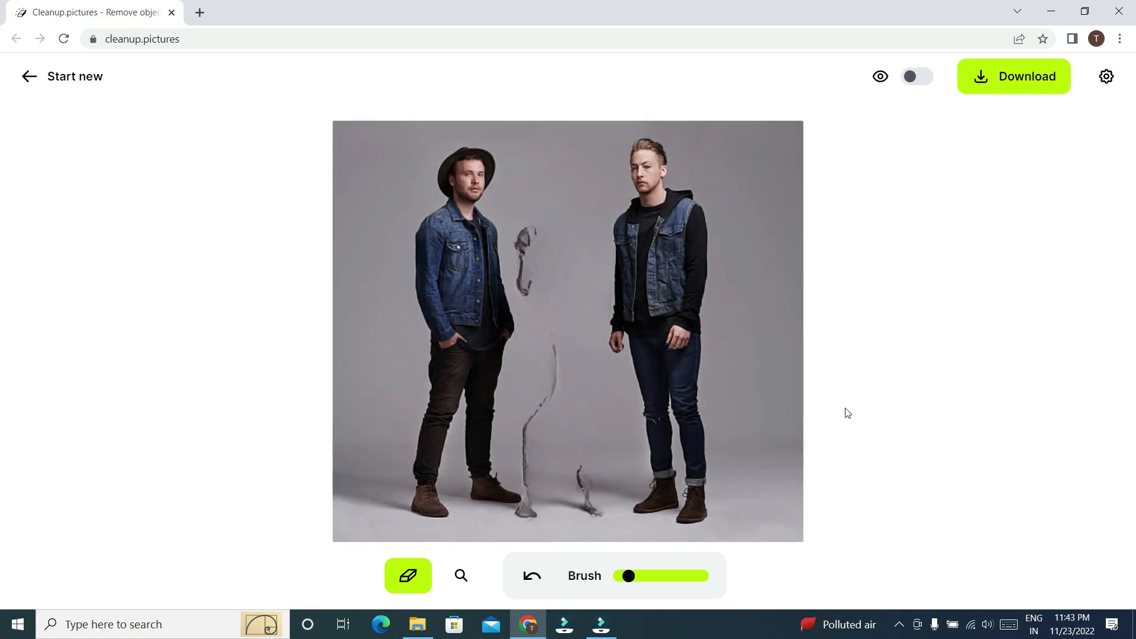
{"action": "mouse_move", "coordinate": [527, 516]}
{"action": "left_mouse_down"}
{"action": "mouse_move", "coordinate": [525, 439]}
{"action": "mouse_move", "coordinate": [554, 381]}
{"action": "mouse_move", "coordinate": [554, 342]}
{"action": "mouse_move", "coordinate": [526, 283]}
{"action": "left_mouse_up"}
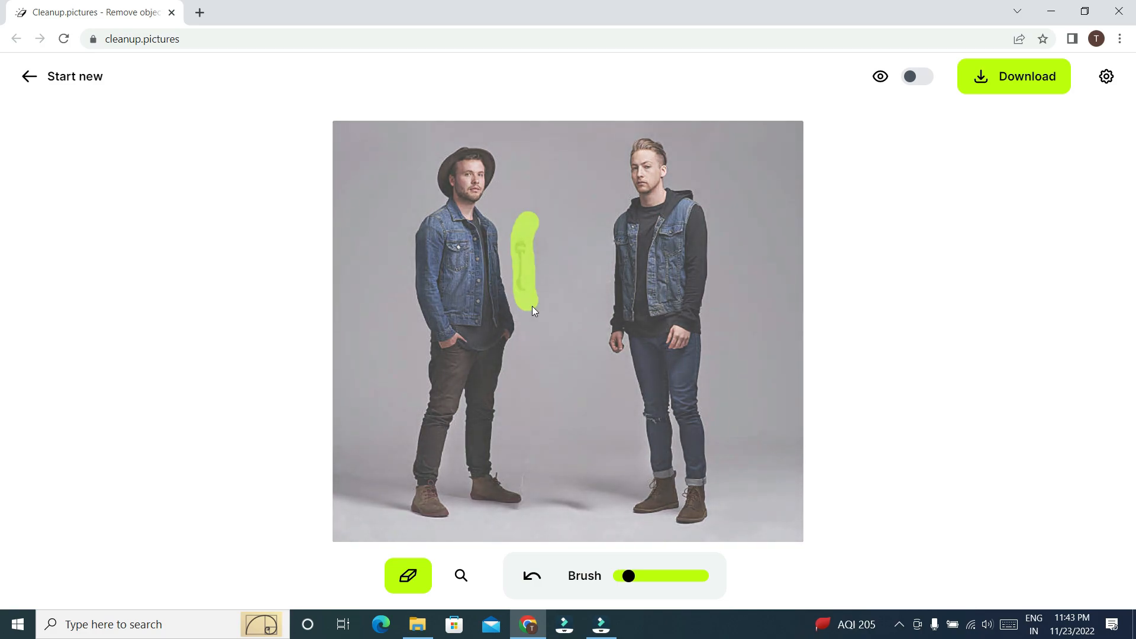
{"action": "mouse_move", "coordinate": [526, 279]}
{"action": "left_mouse_down"}
{"action": "mouse_move", "coordinate": [521, 269]}
{"action": "mouse_move", "coordinate": [525, 300]}
{"action": "left_mouse_up"}
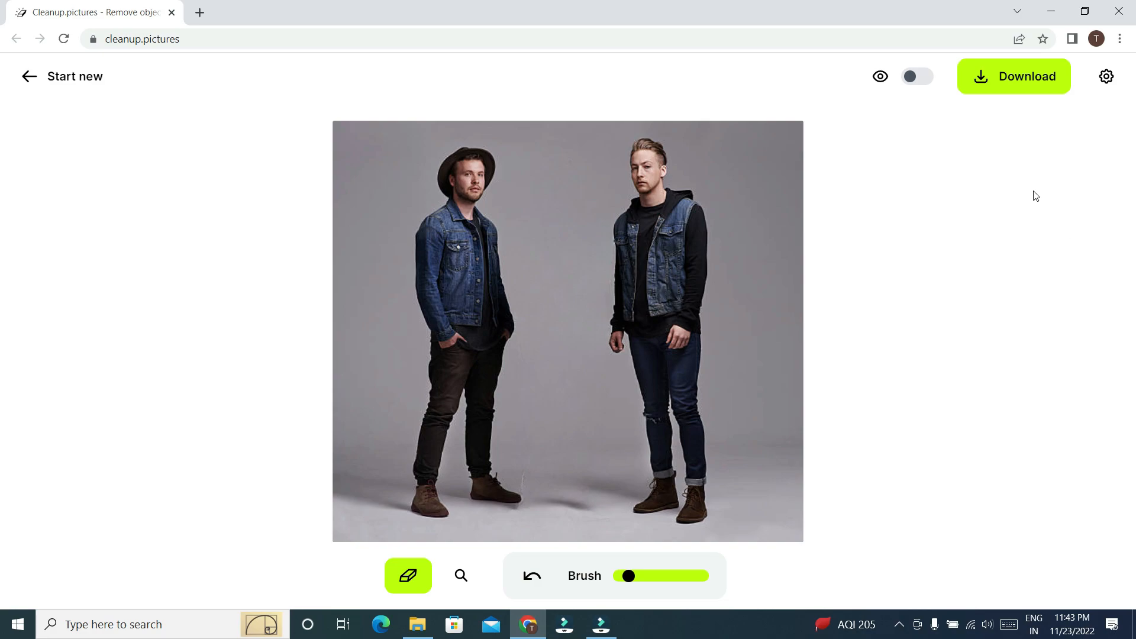
Download the cleaned photo, open the downloaded file to check it, and close the viewer.
{"action": "left_click", "coordinate": [1016, 80]}
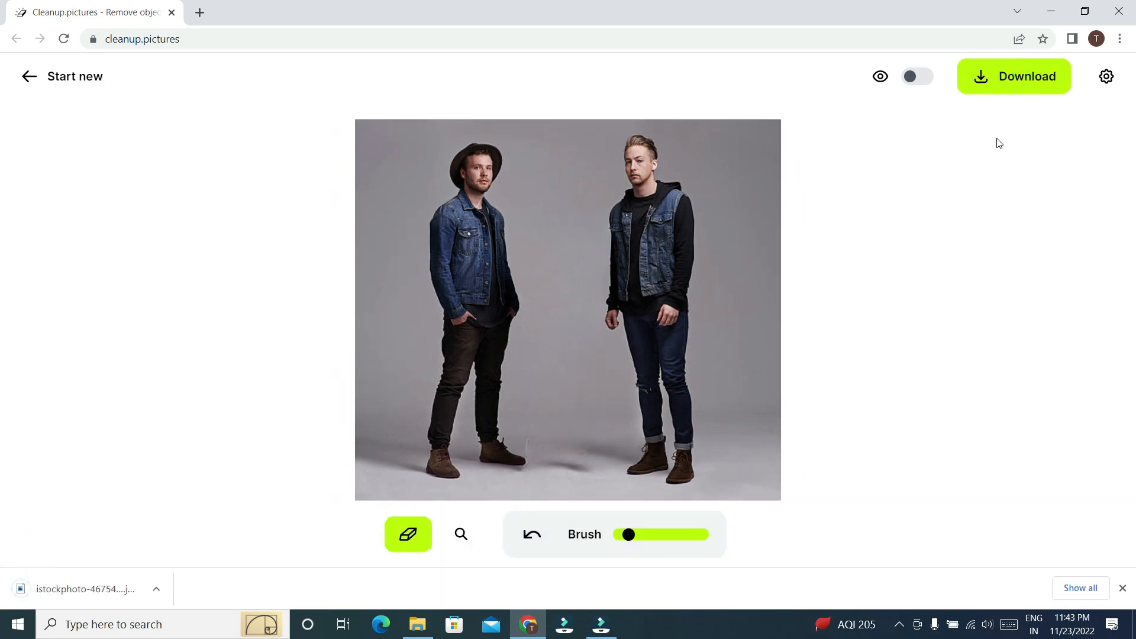
{"action": "left_click", "coordinate": [80, 589]}
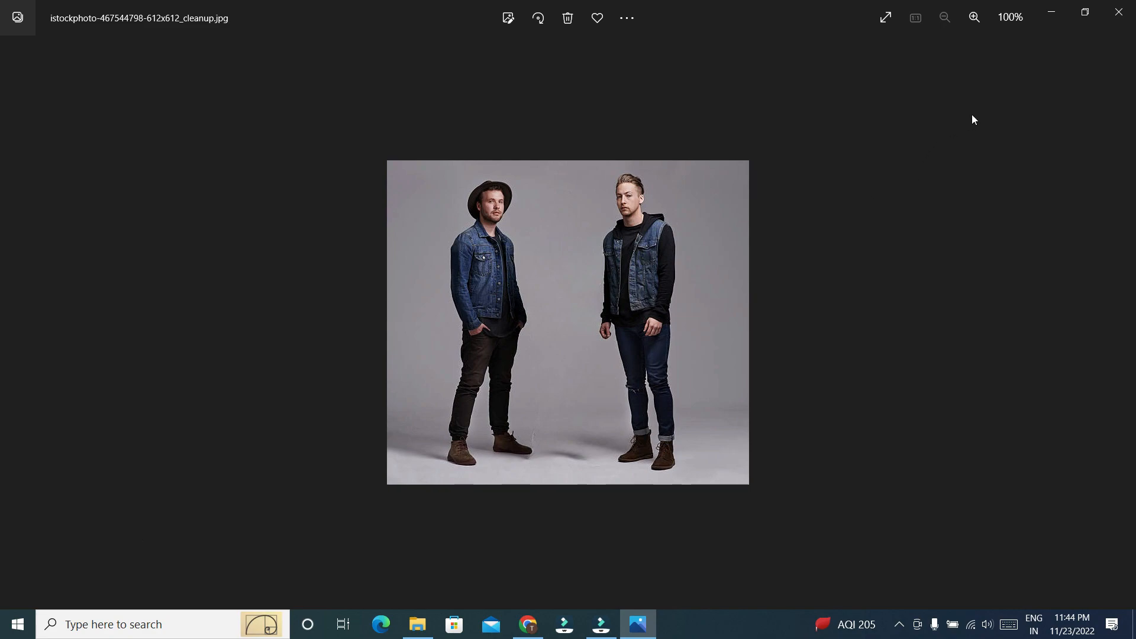
{"action": "left_click", "coordinate": [1119, 11]}
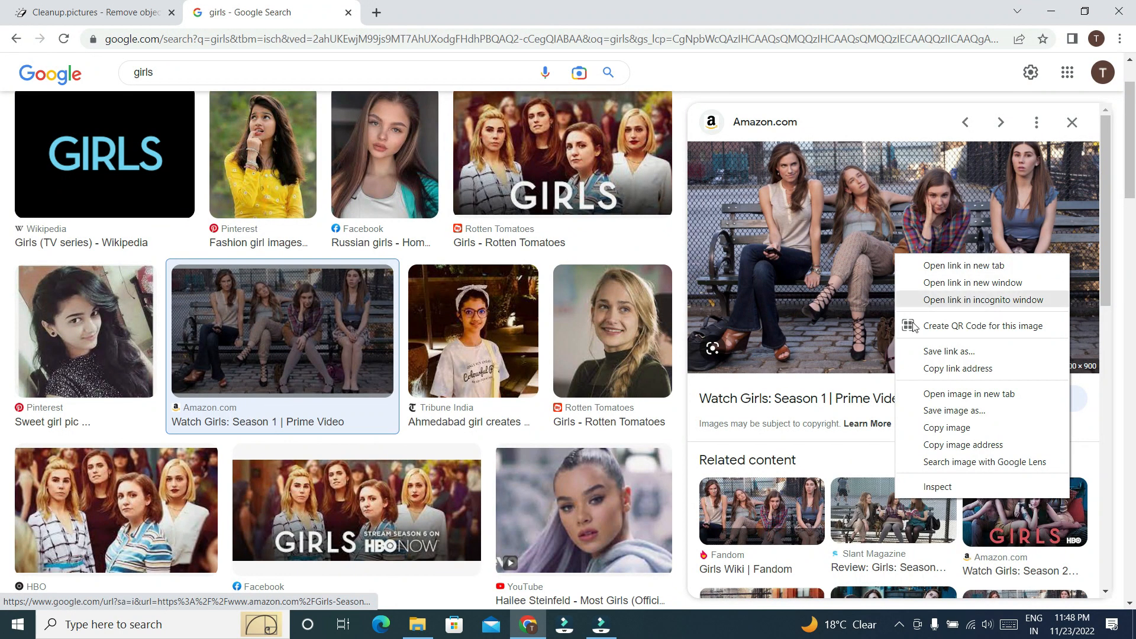
Save the Amazon.com image of four women on a bench from the Google image results and close the search tab.
{"action": "left_click", "coordinate": [954, 411]}
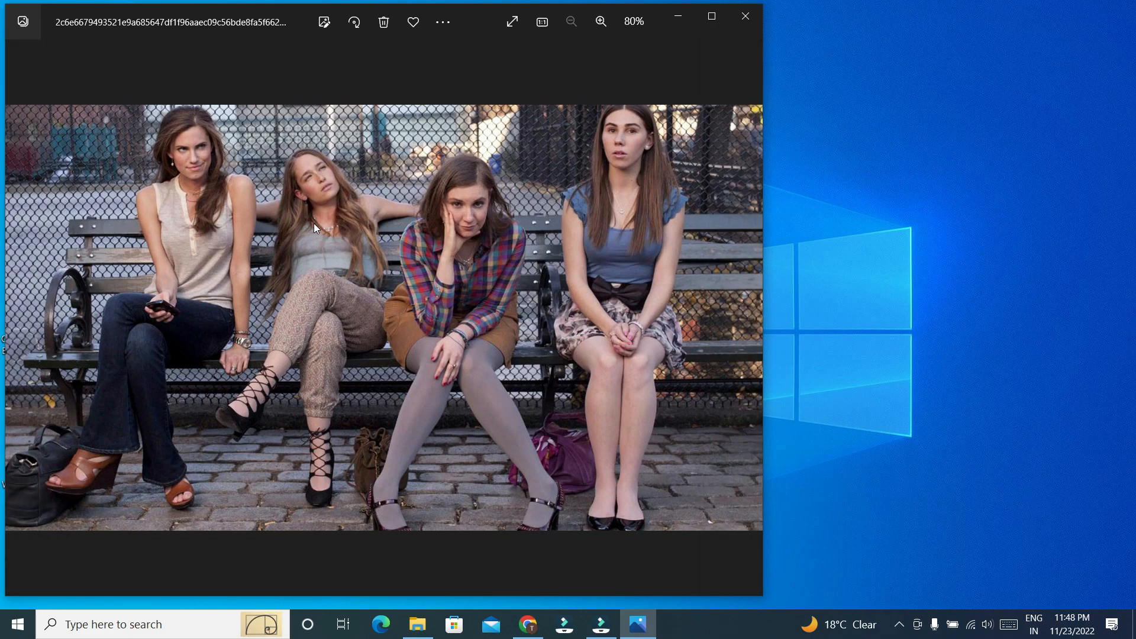
{"action": "left_click", "coordinate": [528, 629]}
{"action": "left_click", "coordinate": [348, 12]}
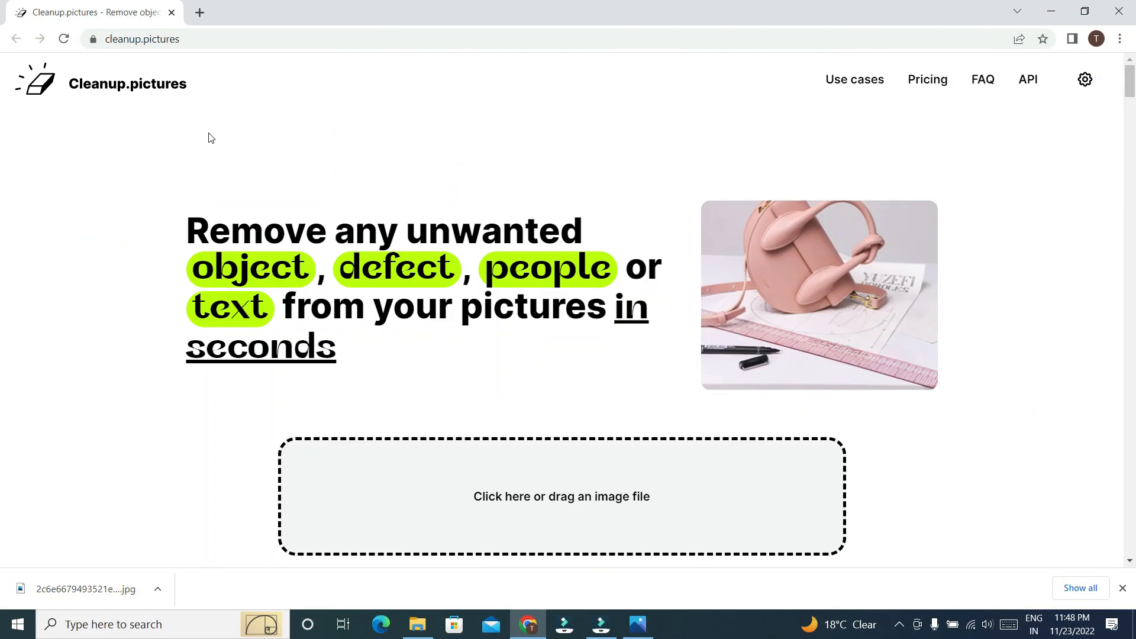
Open the pink handbag example picture and erase the orange pencil beside the bag.
{"action": "scroll", "coordinate": [422, 340], "scroll_direction": "down", "scroll_amount": 3}
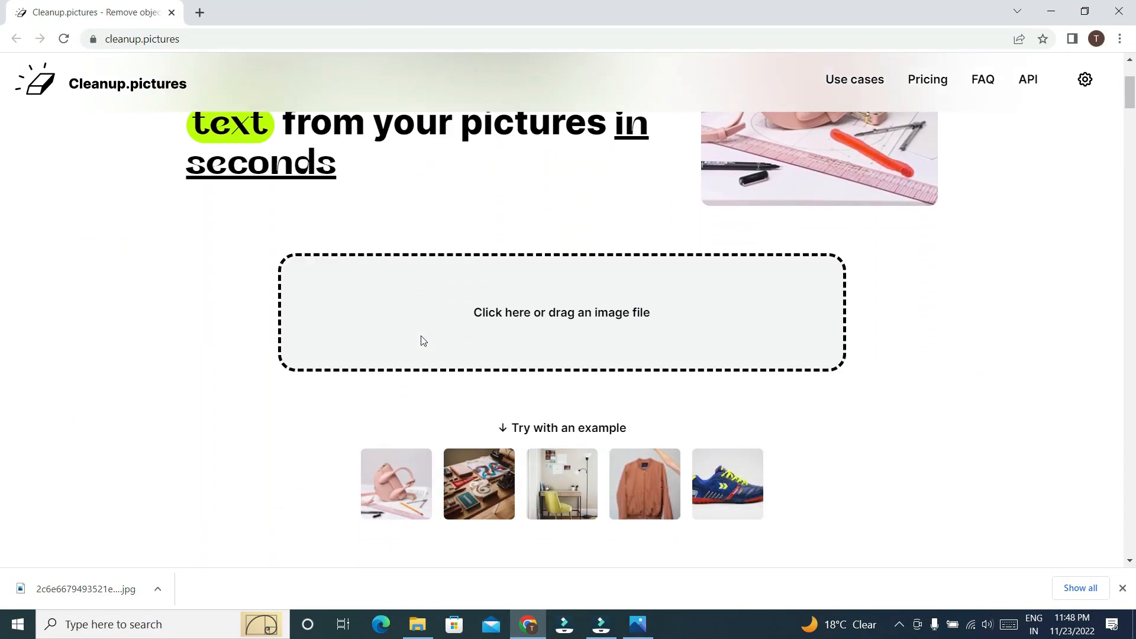
{"action": "scroll", "coordinate": [422, 340], "scroll_direction": "down", "scroll_amount": 2}
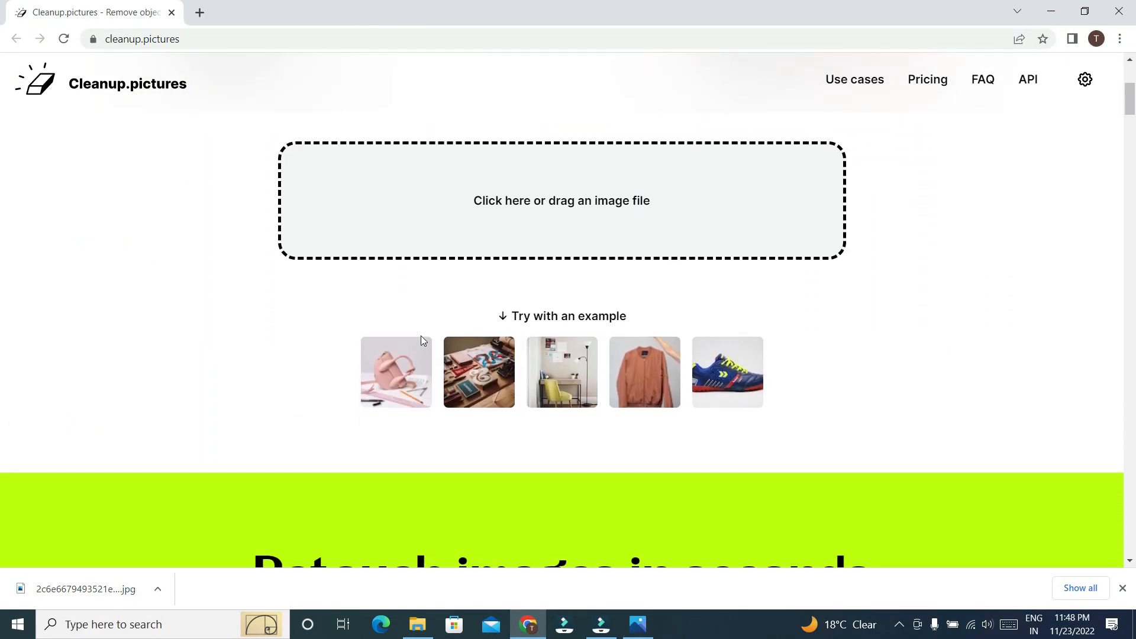
{"action": "left_click", "coordinate": [526, 319]}
{"action": "left_click", "coordinate": [409, 379]}
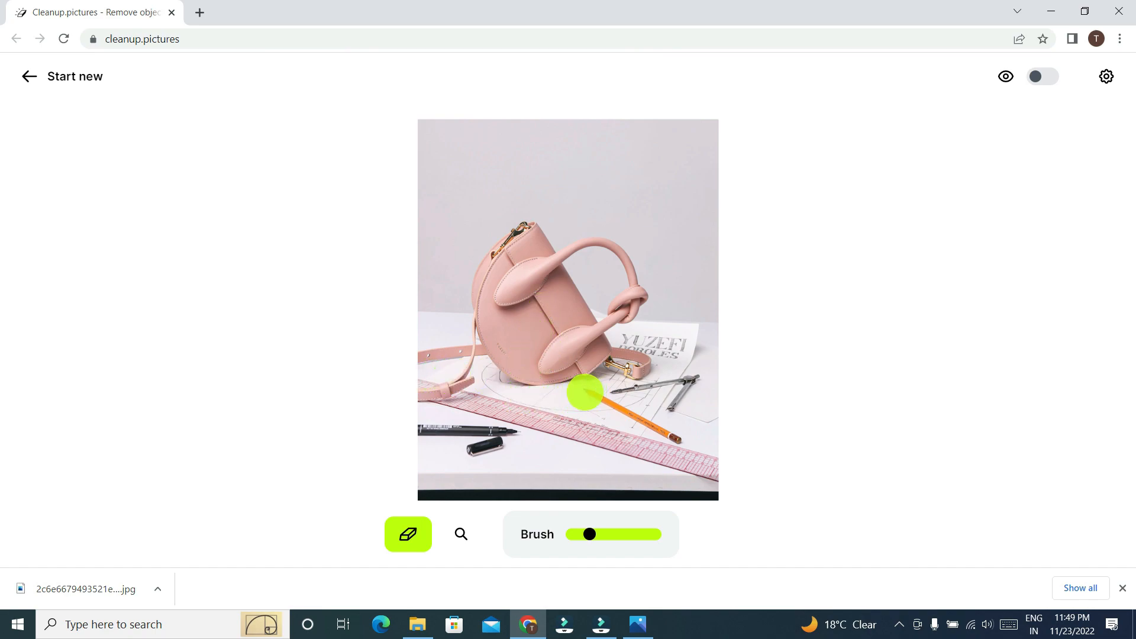
{"action": "left_click_drag", "start_coordinate": [588, 396], "coordinate": [678, 439]}
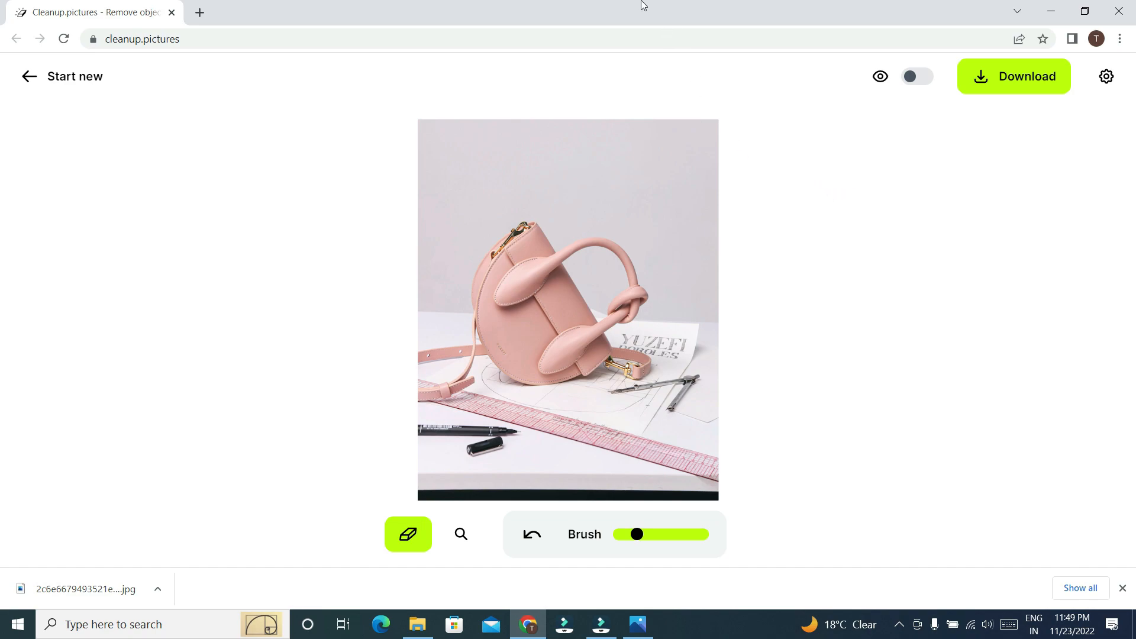
Shrink the browser window and load the bench photo from the desktop into Cleanup.pictures, continuing with the SD version.
{"action": "double_click", "coordinate": [446, 5]}
{"action": "left_click_drag", "start_coordinate": [479, 45], "coordinate": [647, 41]}
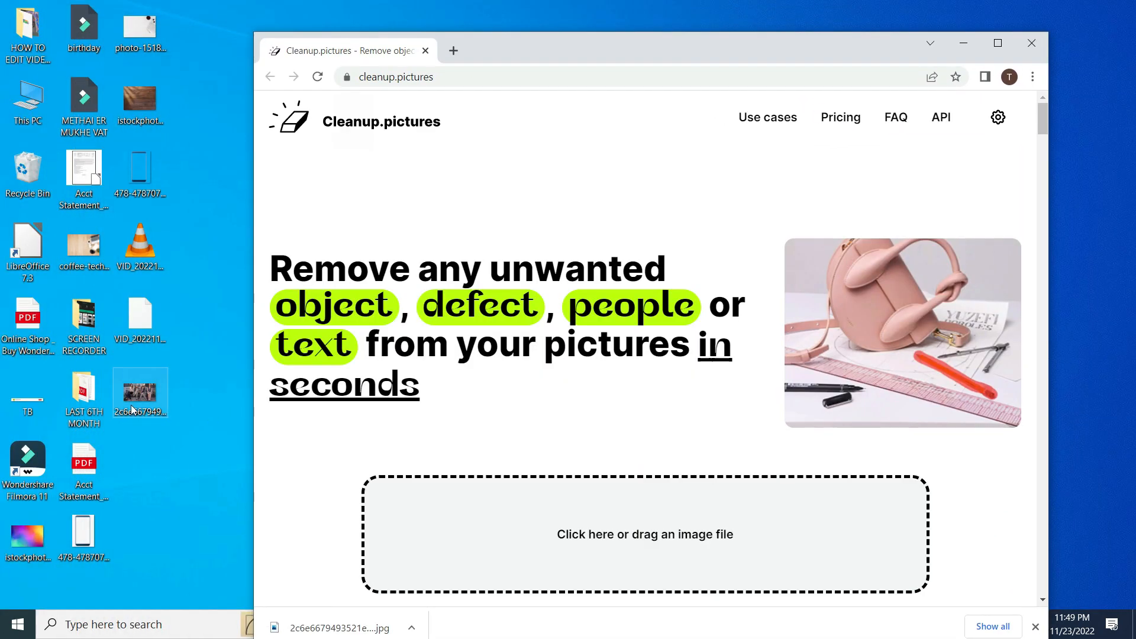
{"action": "left_click_drag", "start_coordinate": [132, 409], "coordinate": [610, 530]}
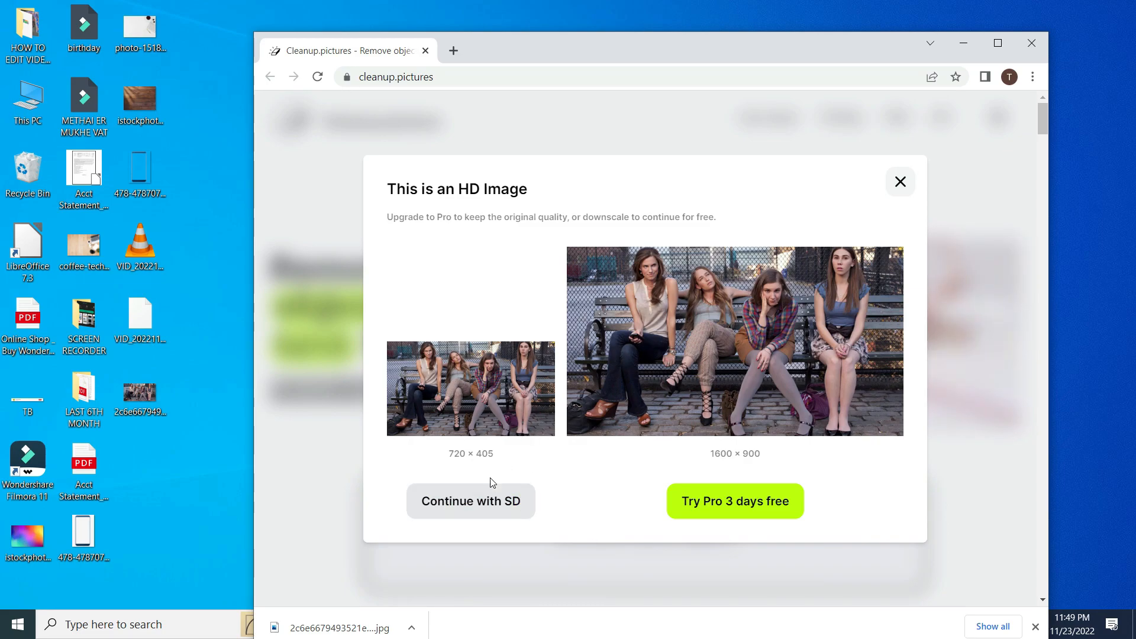
{"action": "left_click", "coordinate": [480, 501]}
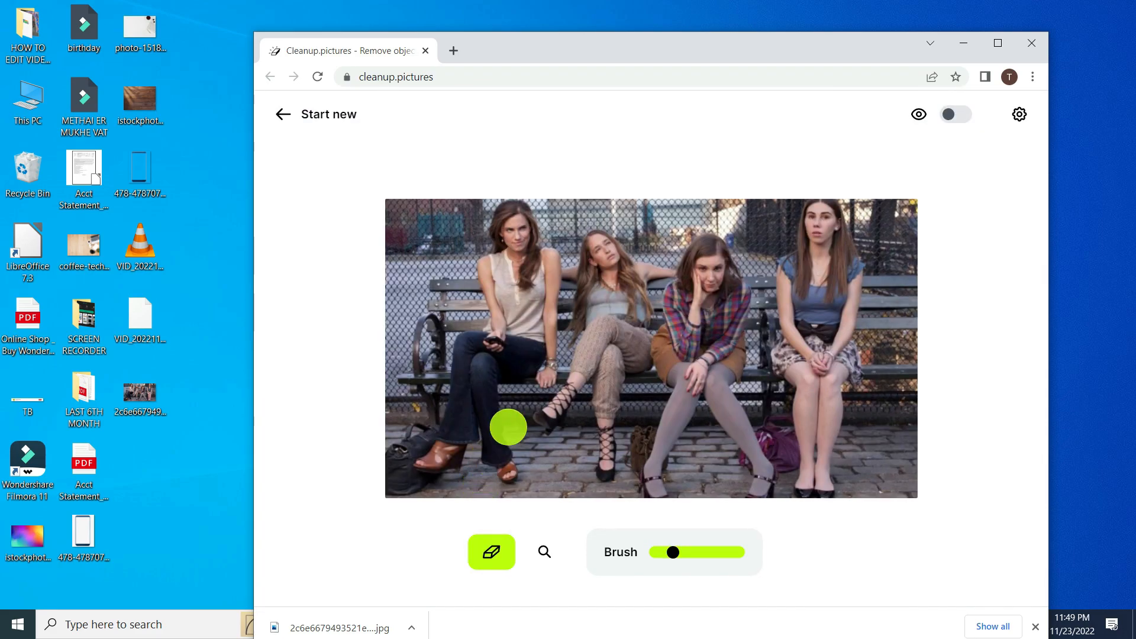
Maximize the browser window, reduce the brush size and erase the second woman from the left on the bench.
{"action": "left_click", "coordinate": [999, 44]}
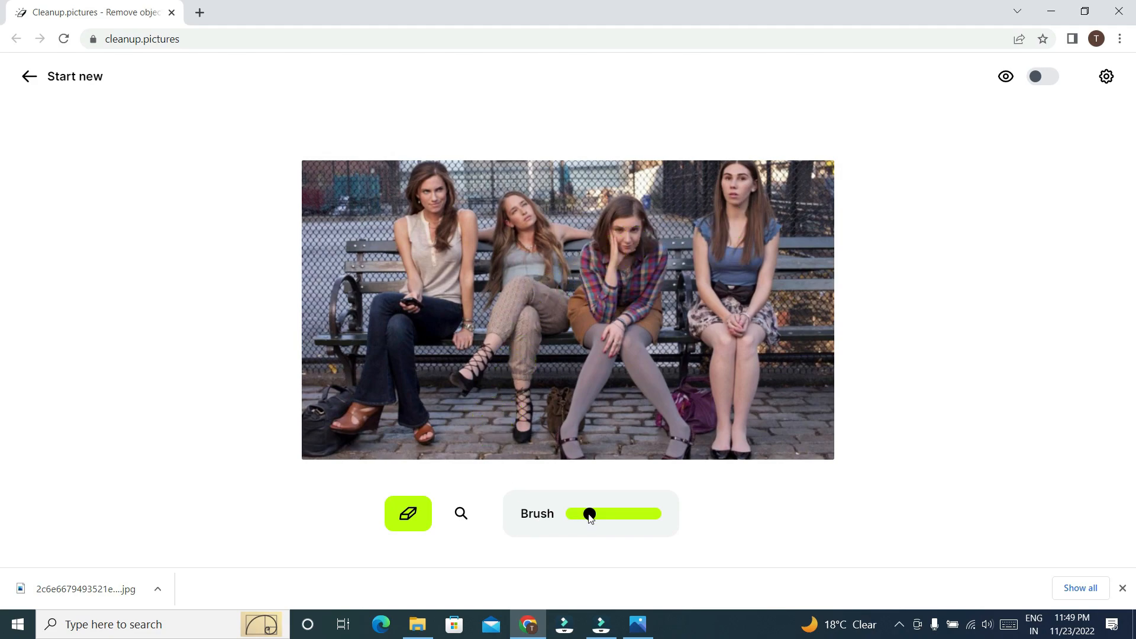
{"action": "left_click_drag", "start_coordinate": [587, 515], "coordinate": [579, 514]}
{"action": "mouse_move", "coordinate": [456, 375]}
{"action": "left_mouse_down"}
{"action": "mouse_move", "coordinate": [535, 341]}
{"action": "mouse_move", "coordinate": [538, 283]}
{"action": "mouse_move", "coordinate": [518, 274]}
{"action": "mouse_move", "coordinate": [511, 296]}
{"action": "mouse_move", "coordinate": [524, 269]}
{"action": "mouse_move", "coordinate": [523, 297]}
{"action": "mouse_move", "coordinate": [525, 222]}
{"action": "mouse_move", "coordinate": [509, 283]}
{"action": "mouse_move", "coordinate": [516, 247]}
{"action": "mouse_move", "coordinate": [531, 238]}
{"action": "mouse_move", "coordinate": [544, 284]}
{"action": "mouse_move", "coordinate": [543, 235]}
{"action": "mouse_move", "coordinate": [535, 278]}
{"action": "mouse_move", "coordinate": [549, 310]}
{"action": "left_mouse_up"}
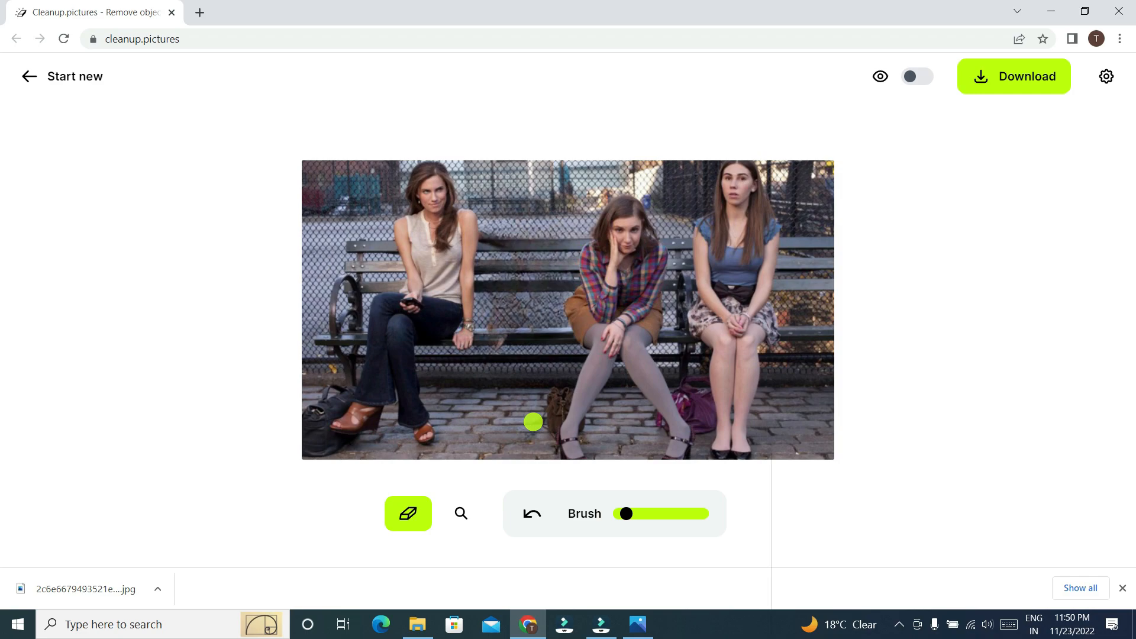
Download the edited bench photo and open the downloaded file to check it.
{"action": "left_click", "coordinate": [1032, 85]}
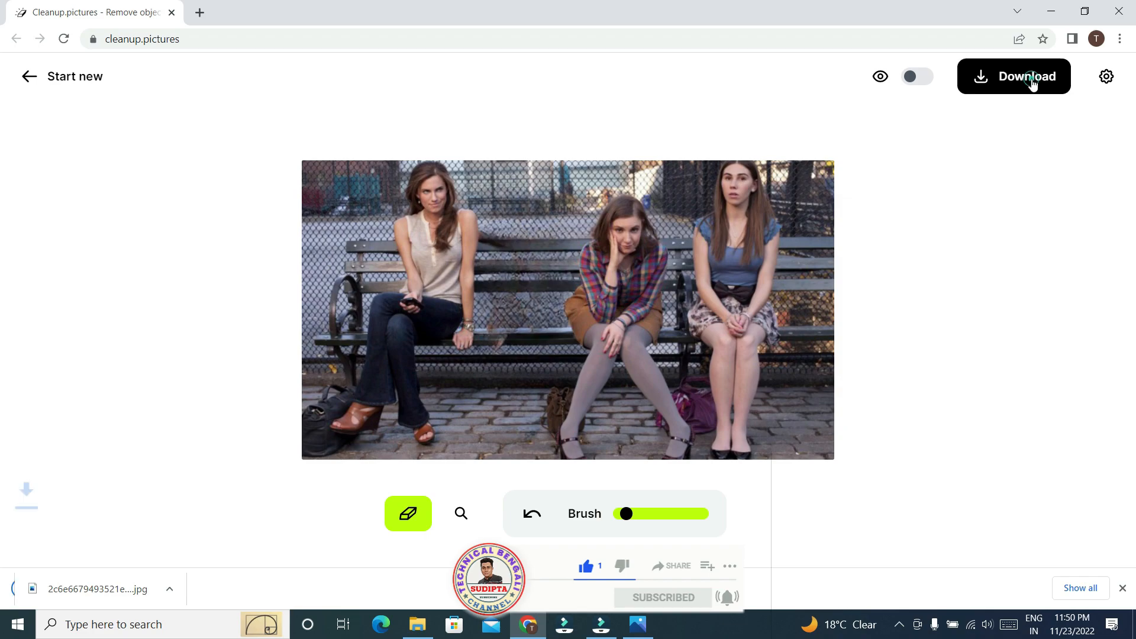
{"action": "left_click", "coordinate": [91, 588]}
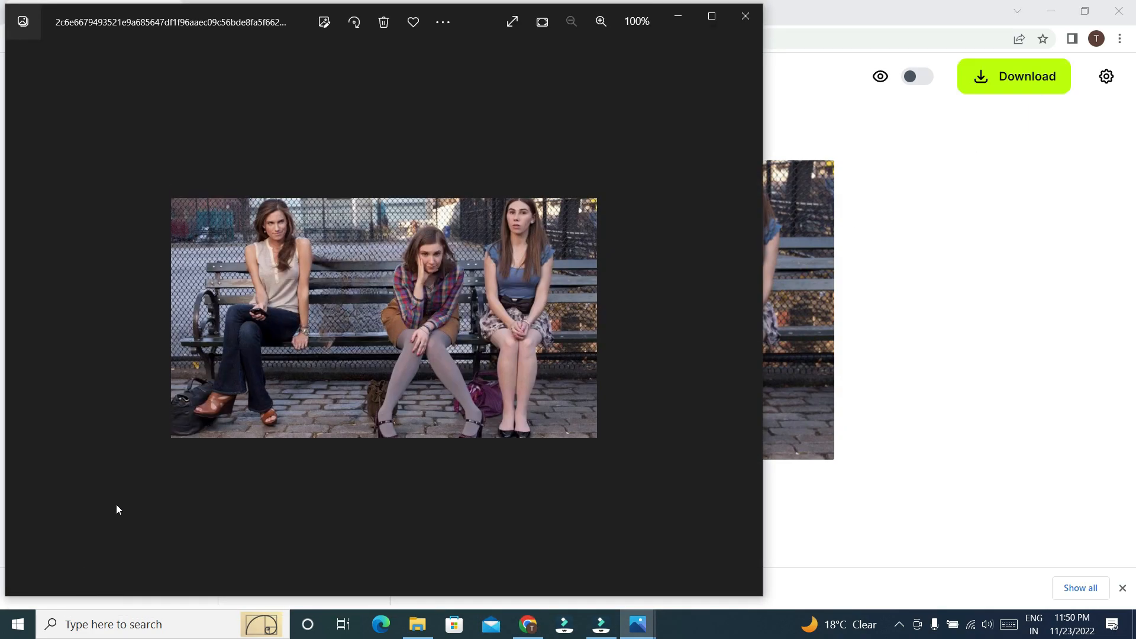